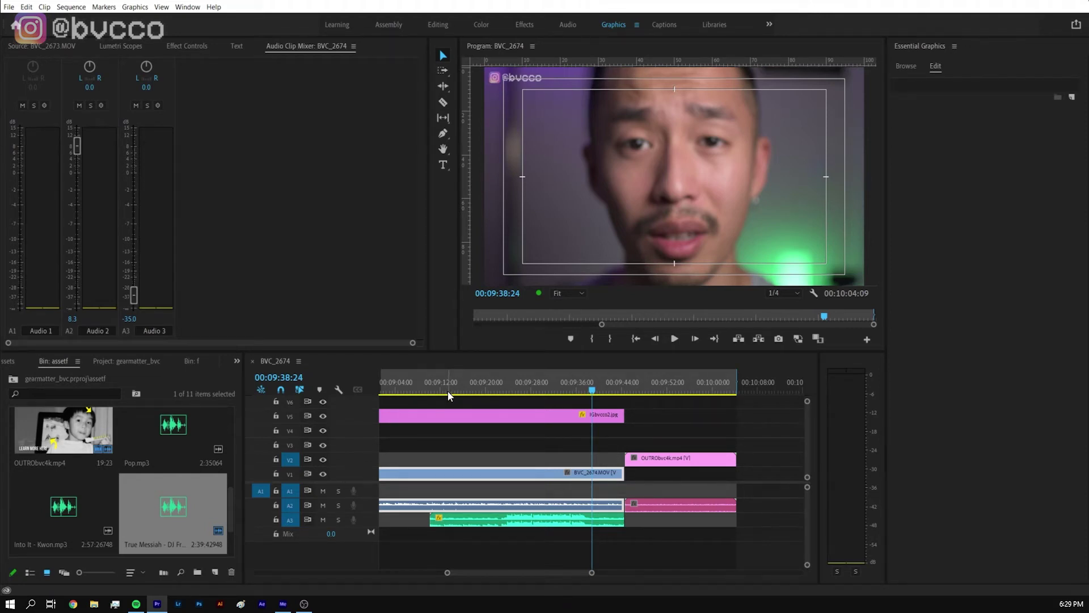
# - Navigate the BVC_2674 timeline, zooming out and in and scrubbing to about 09:12
pyautogui.click(448, 392)
pyautogui.press('-')
pyautogui.press('-')
pyautogui.press('-')
pyautogui.press('-')
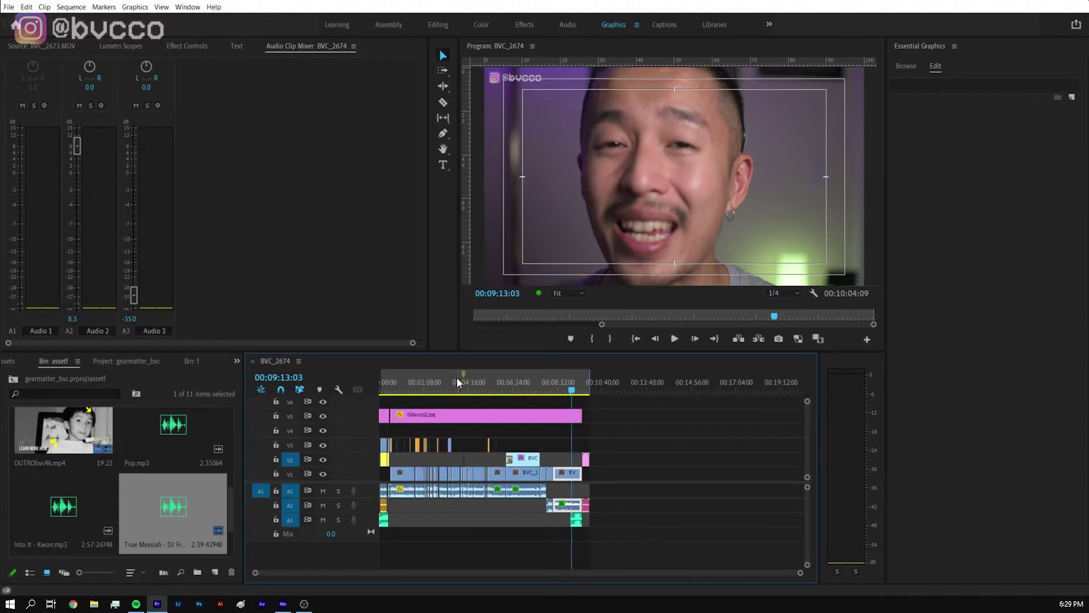
pyautogui.press('Home')
pyautogui.press('=')
pyautogui.press('=')
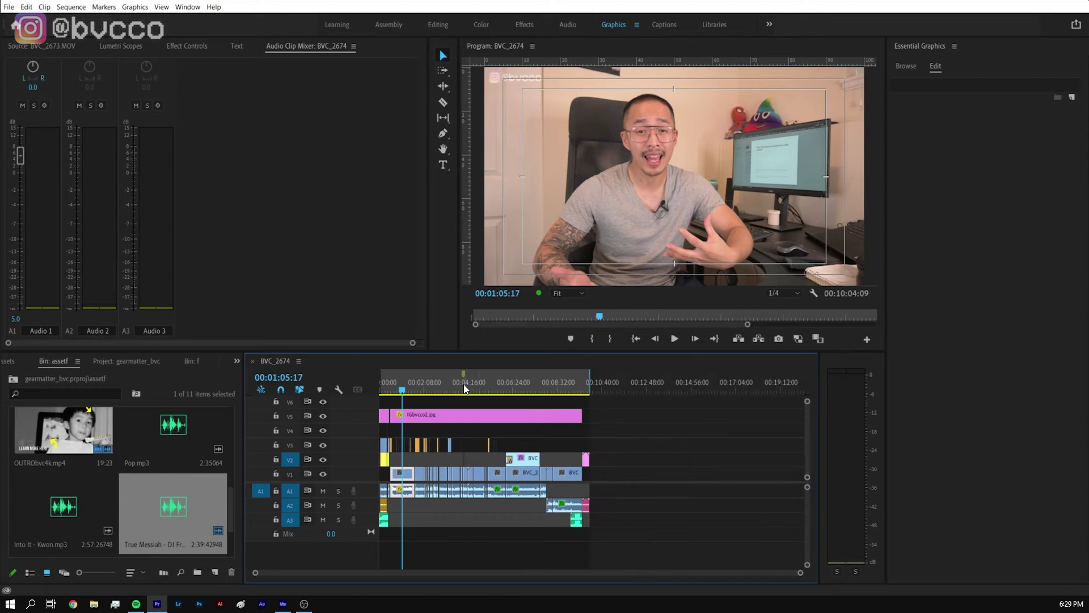
pyautogui.moveTo(459, 383); pyautogui.dragTo(536, 391)
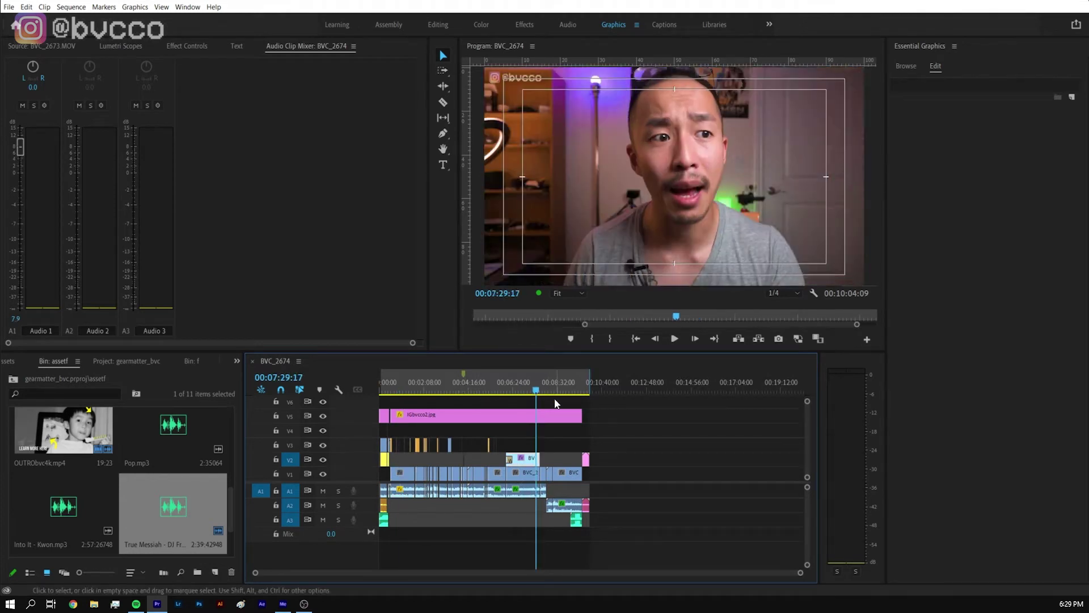
pyautogui.click(571, 383)
pyautogui.scroll(2, 578, 381)
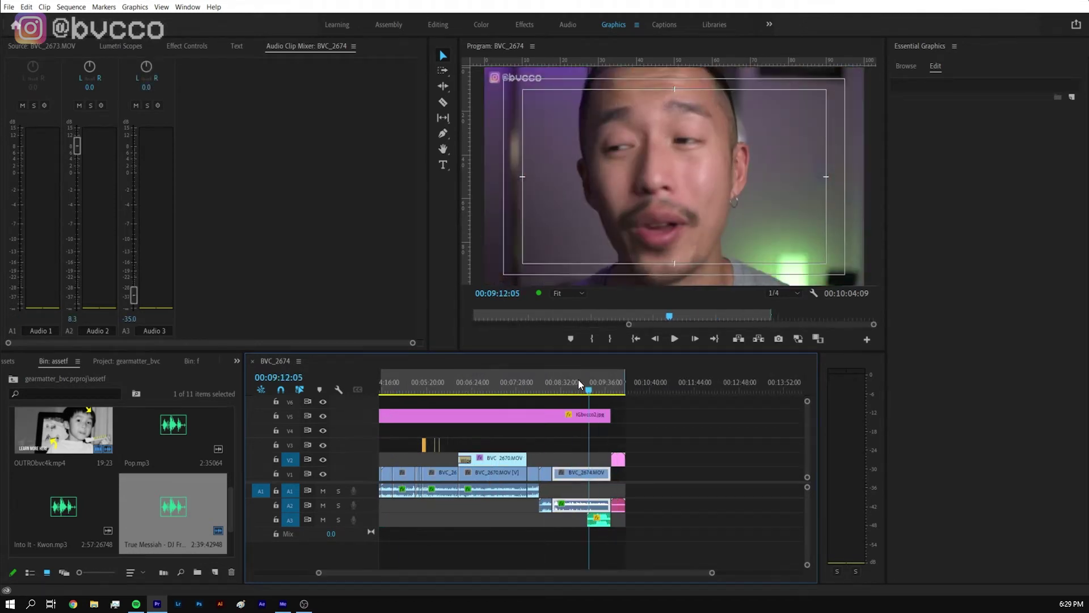
# - Open the Export Settings for BVC_2674 and keep the format at H.264
pyautogui.click(9, 6)
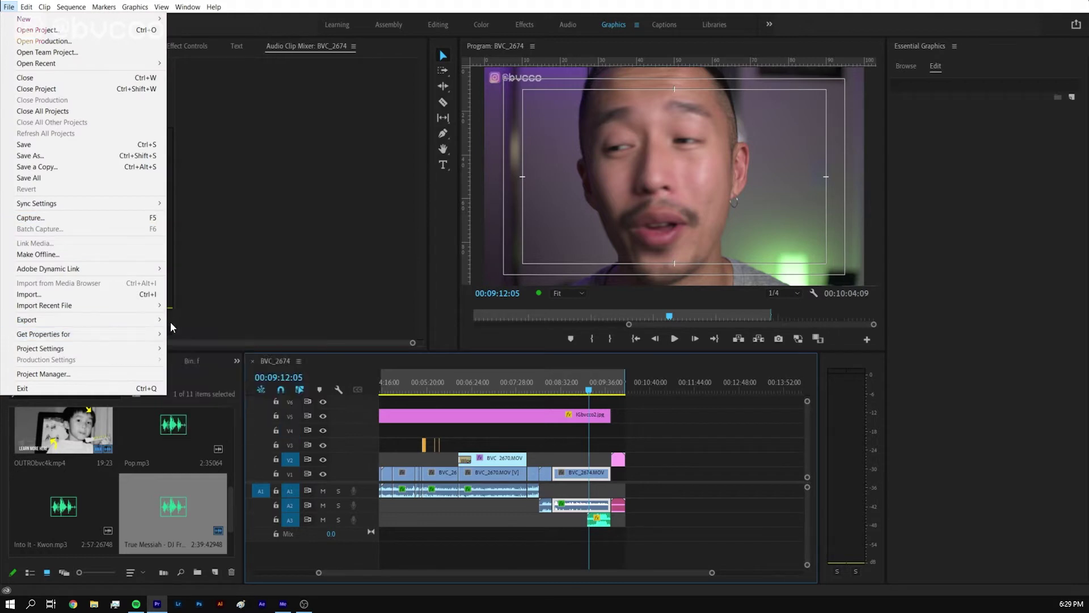
pyautogui.moveTo(160, 320)
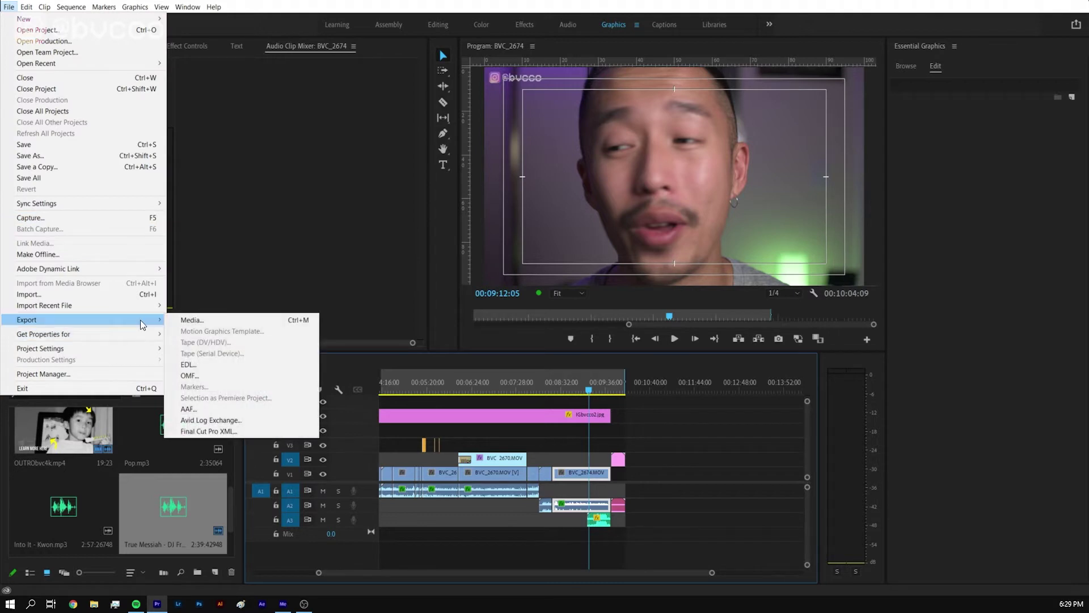
pyautogui.click(207, 321)
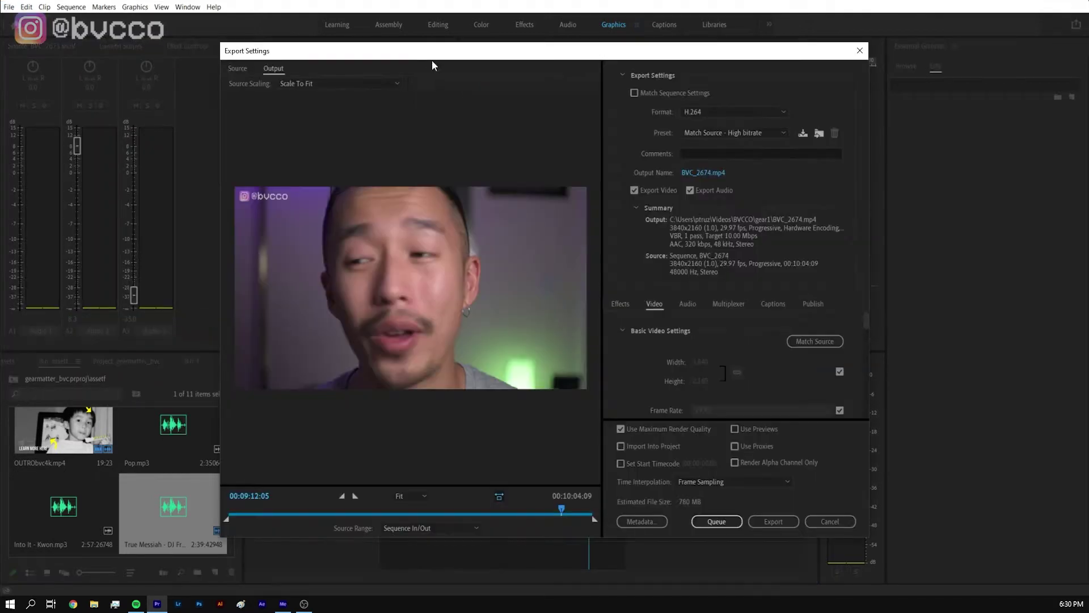
pyautogui.moveTo(431, 60); pyautogui.dragTo(350, 50)
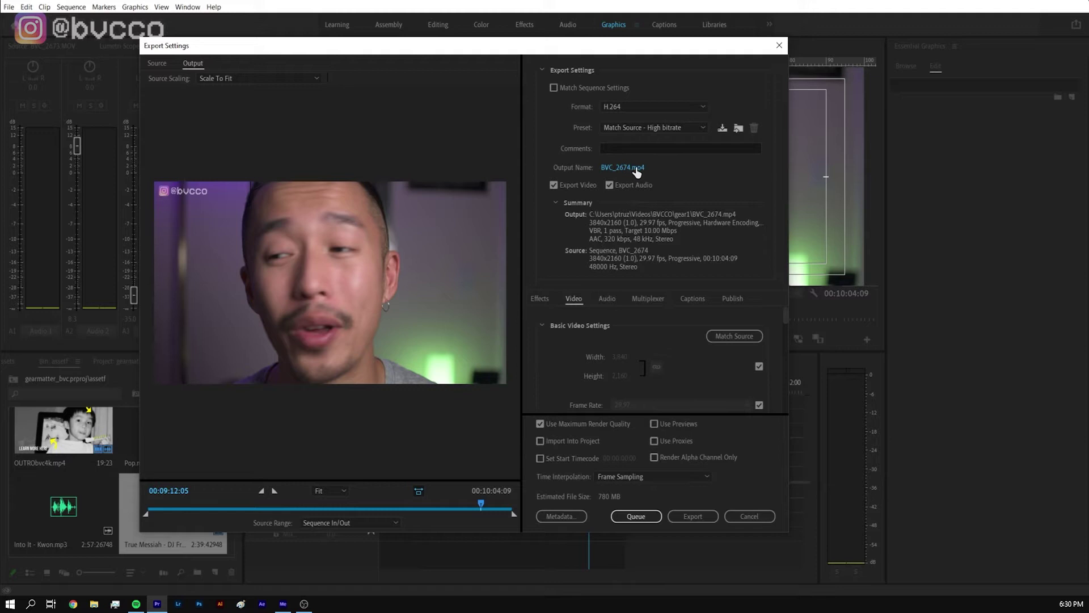
pyautogui.click(624, 106)
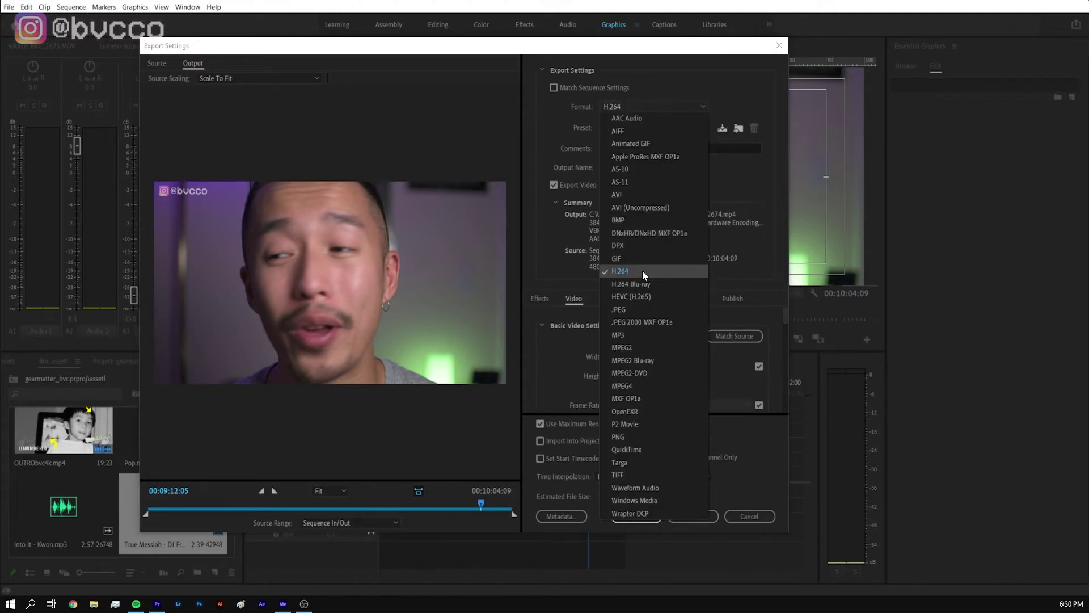
pyautogui.click(747, 172)
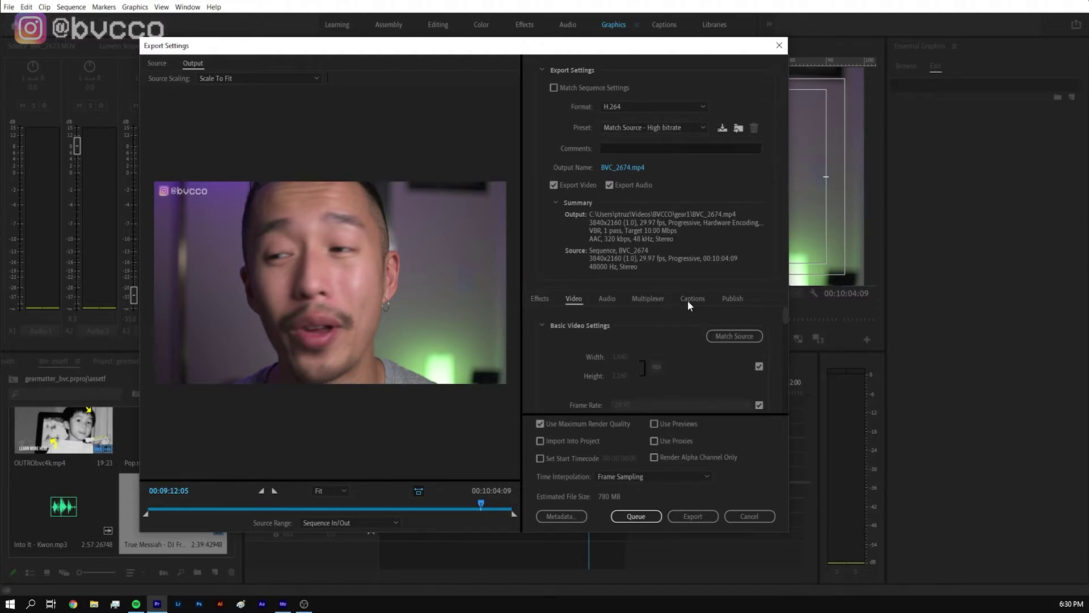
# - Unlink frame size and try width 1920, then Match Source to keep 3840x2160
pyautogui.moveTo(784, 312); pyautogui.dragTo(784, 314)
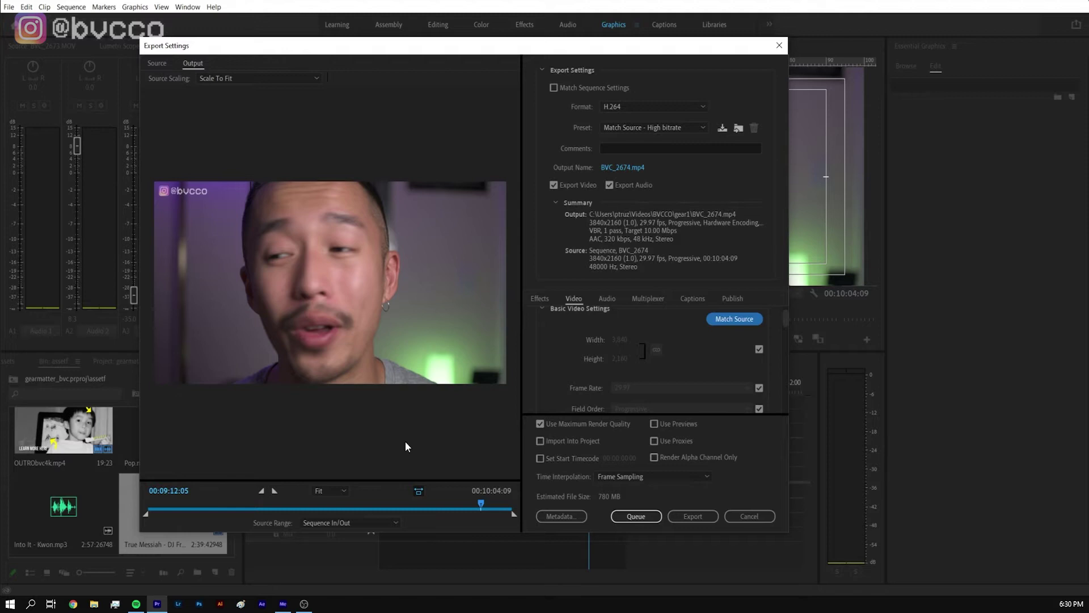
pyautogui.moveTo(424, 46); pyautogui.dragTo(466, 63)
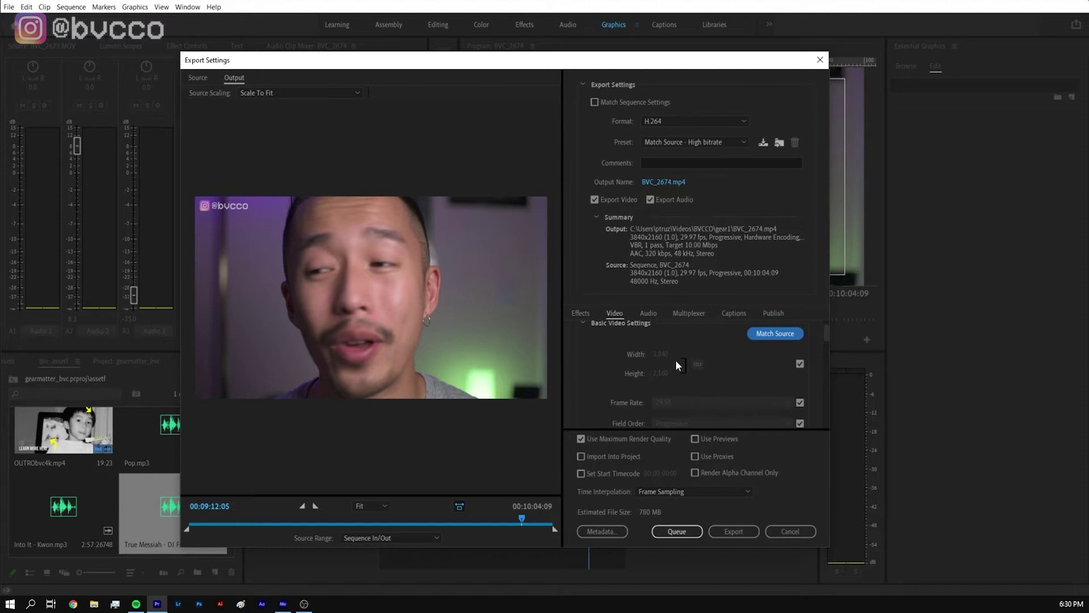
pyautogui.click(801, 365)
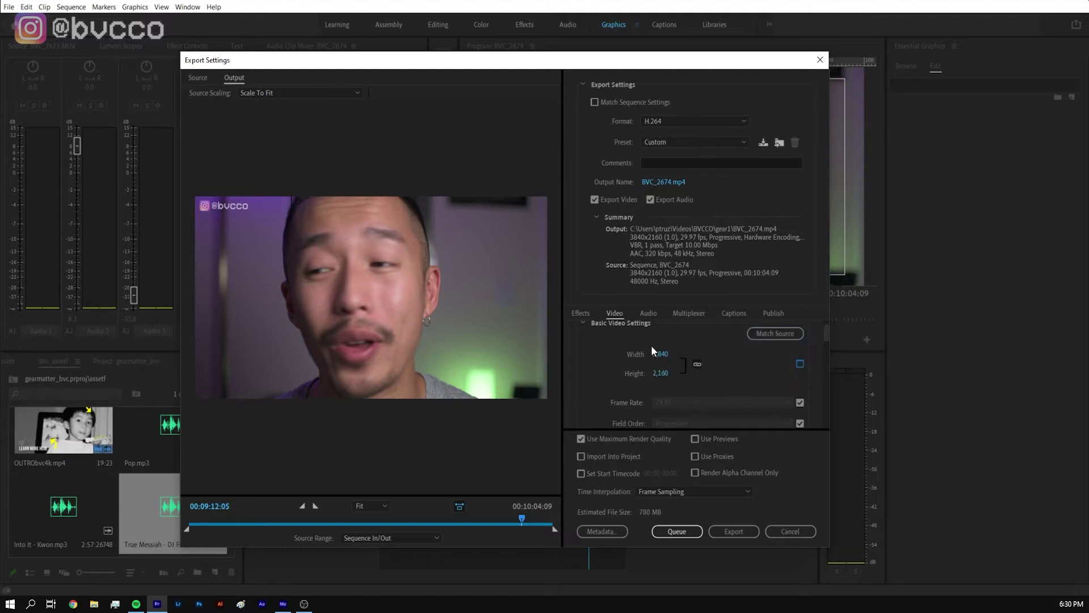
pyautogui.click(655, 352)
pyautogui.write('1920')
pyautogui.press('Return')
pyautogui.click(785, 330)
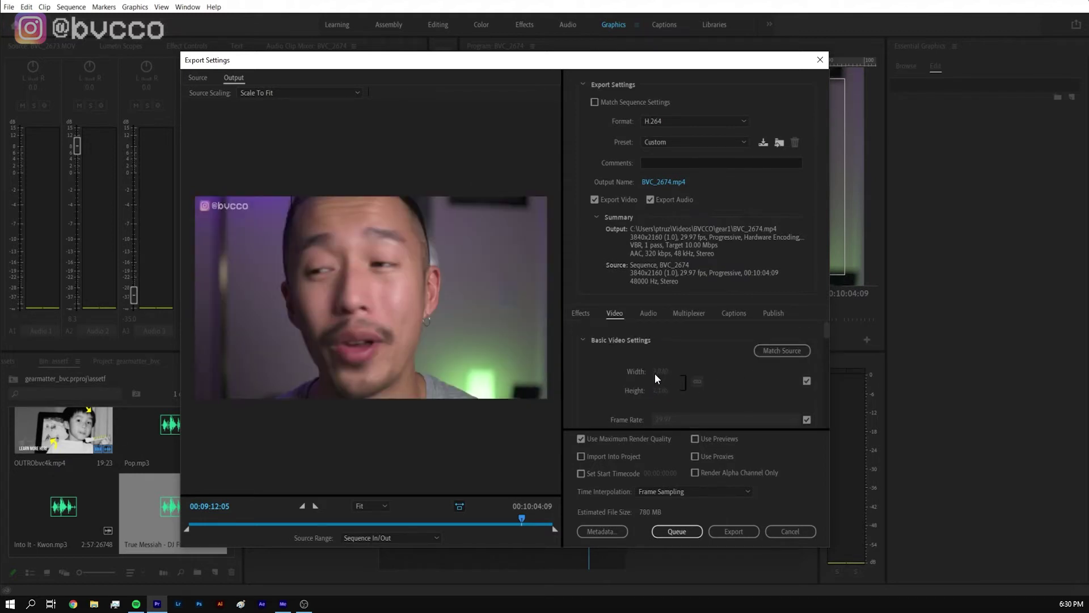
# - Turn on Use Maximum Render Quality for the export
pyautogui.moveTo(825, 336)
pyautogui.mouseDown()
pyautogui.moveTo(828, 356)
pyautogui.moveTo(827, 339)
pyautogui.mouseUp()
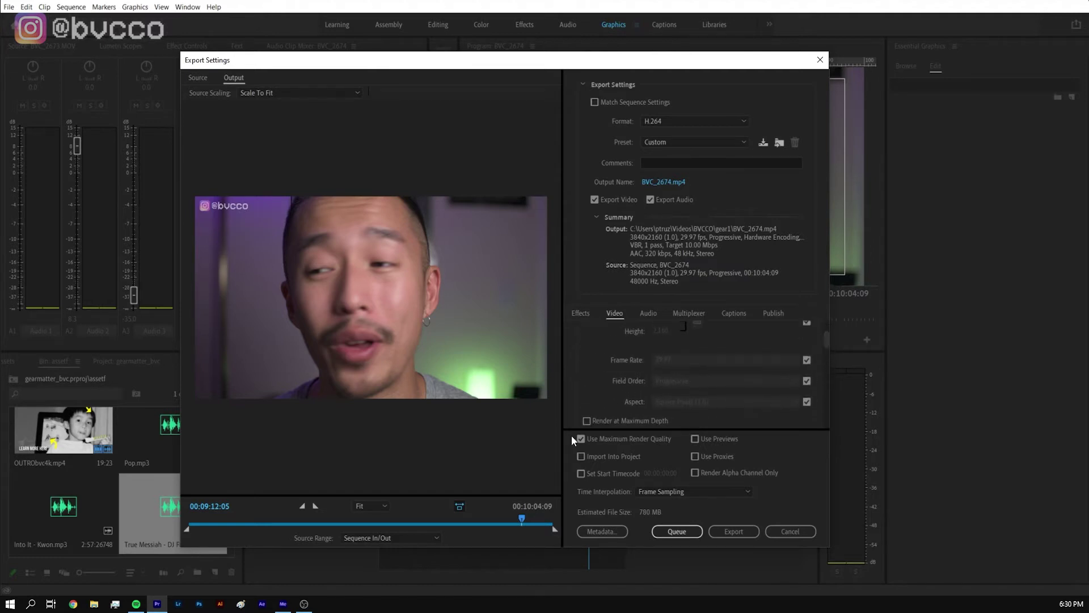
pyautogui.click(582, 440)
pyautogui.moveTo(824, 342); pyautogui.dragTo(815, 364)
# - Keep the Performance option on Hardware Encoding in the H.264 Encoding Settings
pyautogui.click(755, 347)
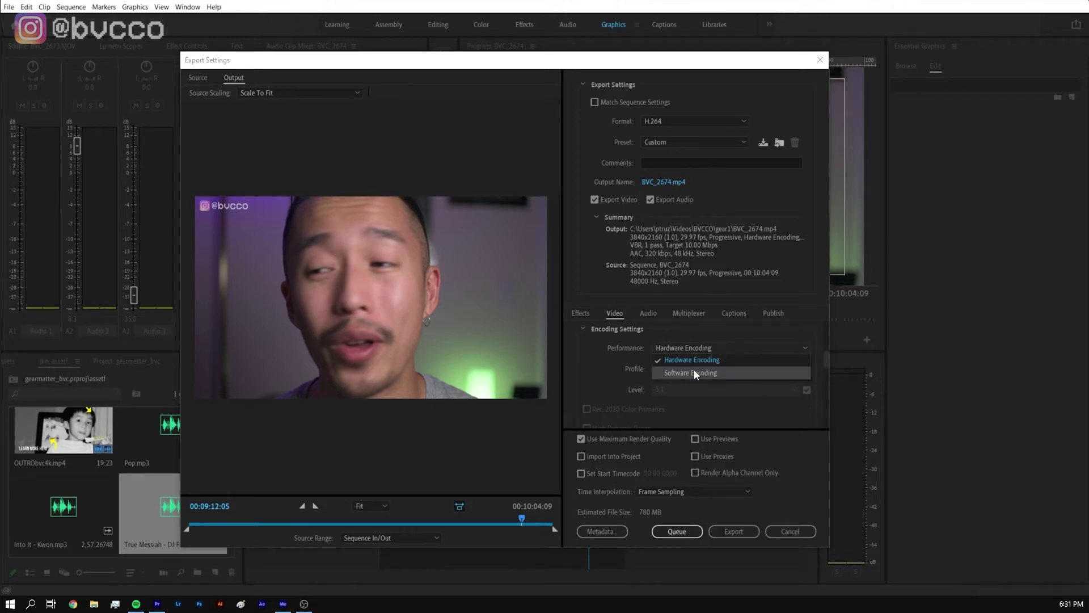
pyautogui.click(627, 362)
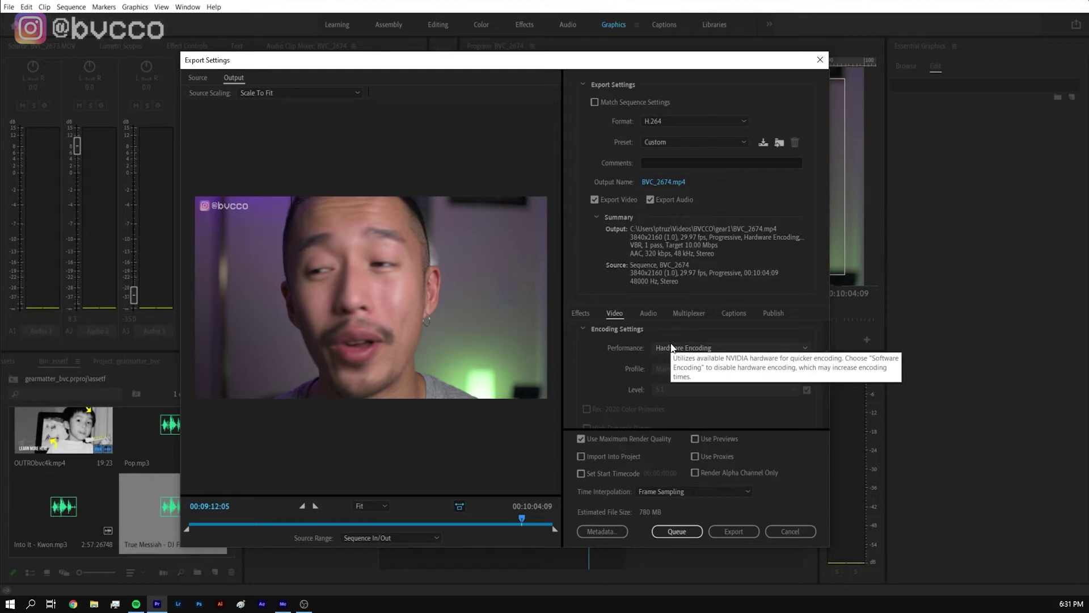
pyautogui.click(707, 351)
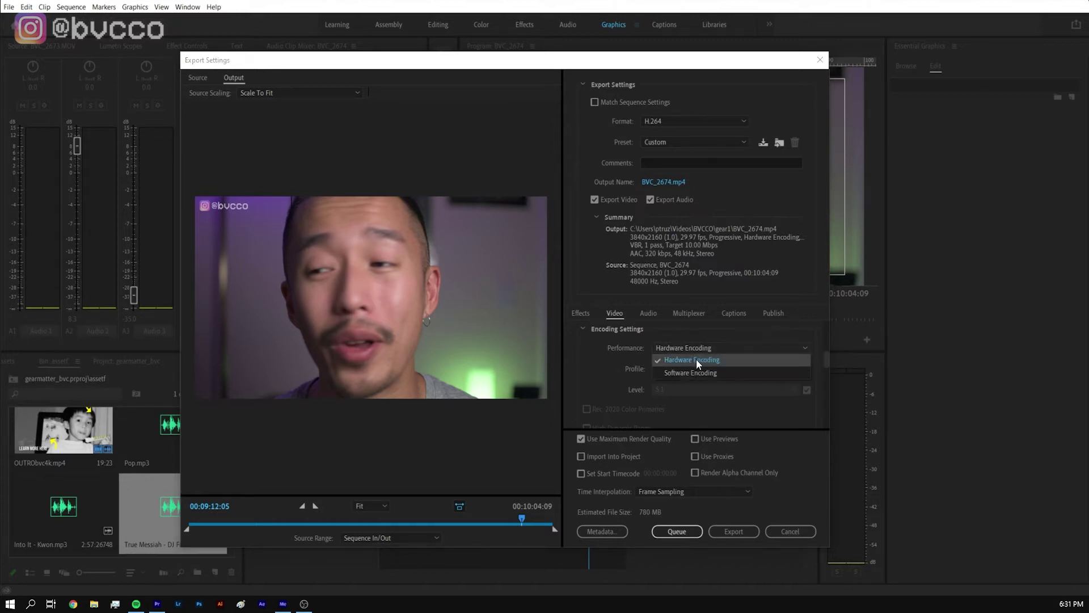
pyautogui.click(696, 359)
pyautogui.moveTo(825, 353); pyautogui.dragTo(838, 410)
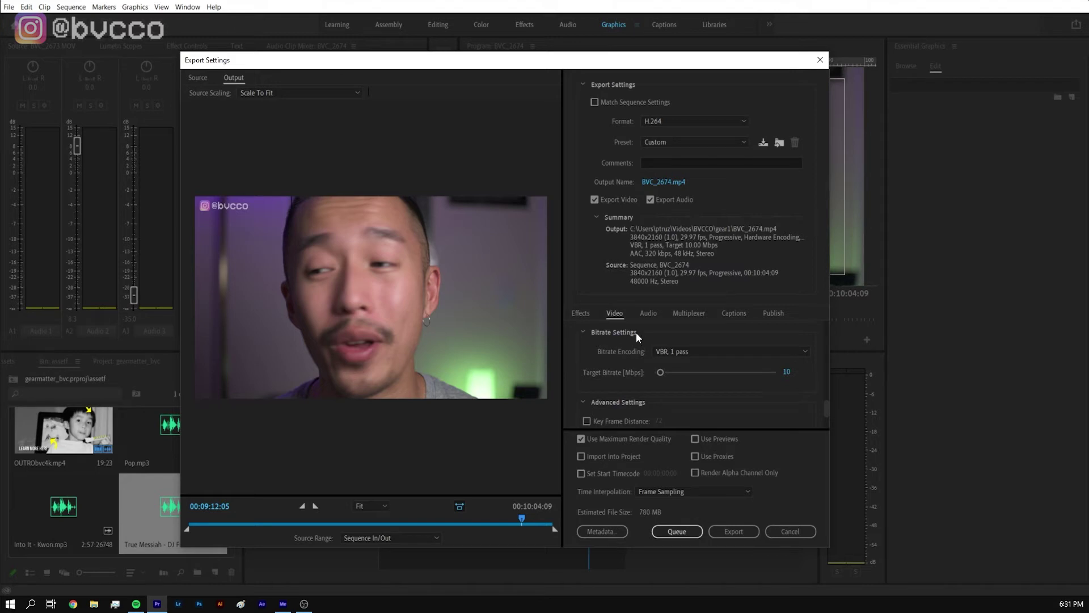
# - Switch Bitrate Encoding from VBR, 1 pass to VBR, 2 pass
pyautogui.click(686, 352)
pyautogui.click(699, 386)
pyautogui.moveTo(827, 403); pyautogui.dragTo(828, 403)
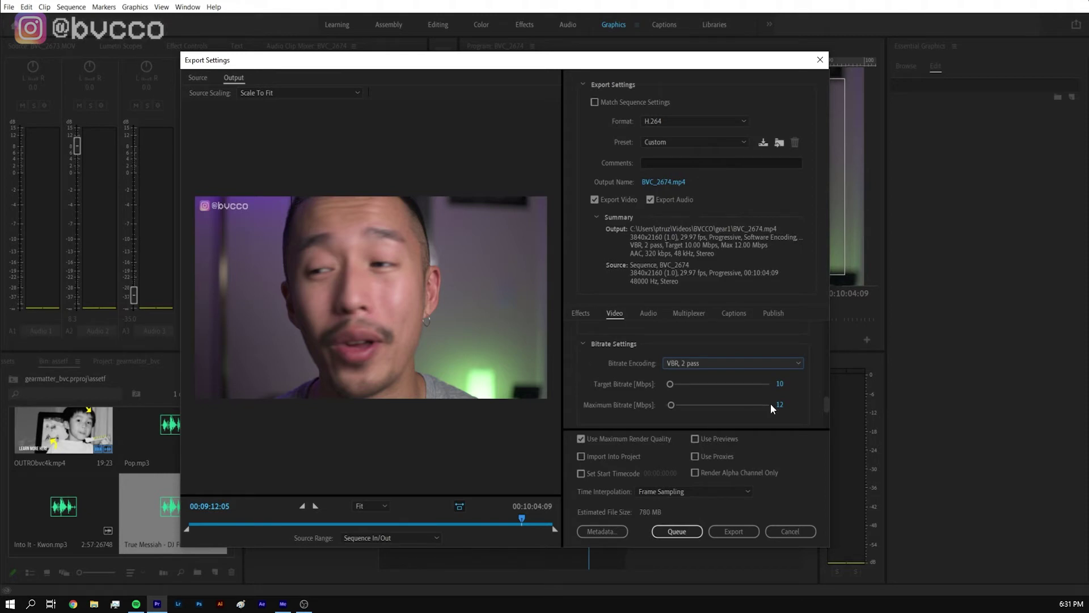
pyautogui.scroll(-2, 828, 404)
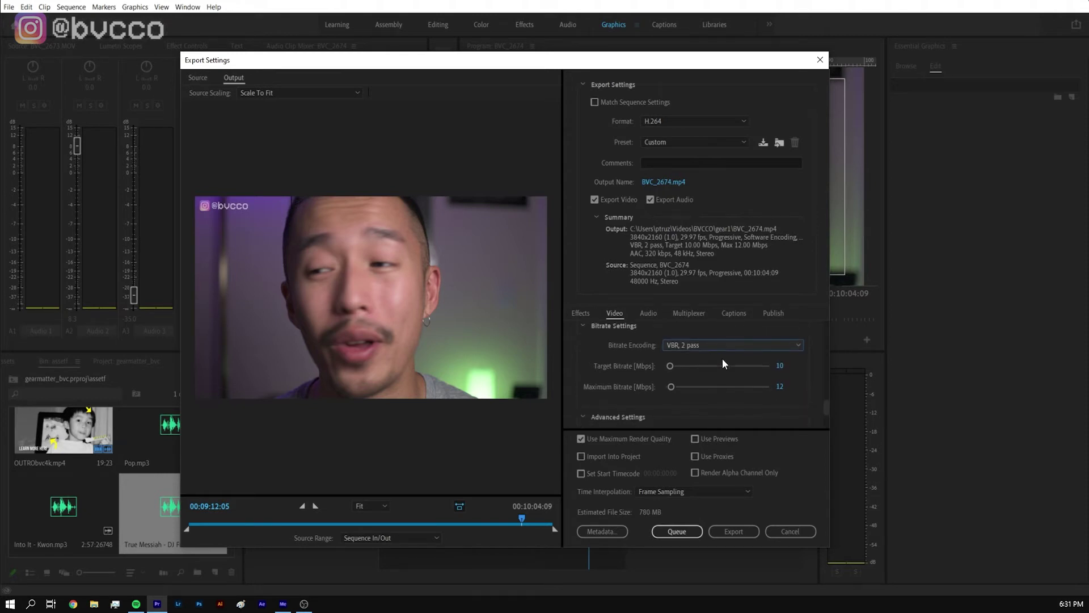
# - Try target 140.71 and maximum 28.97 Mbps, then reapply VBR, 2 pass to reset to 12/16
pyautogui.moveTo(669, 366)
pyautogui.mouseDown()
pyautogui.moveTo(727, 366)
pyautogui.moveTo(673, 363)
pyautogui.mouseUp()
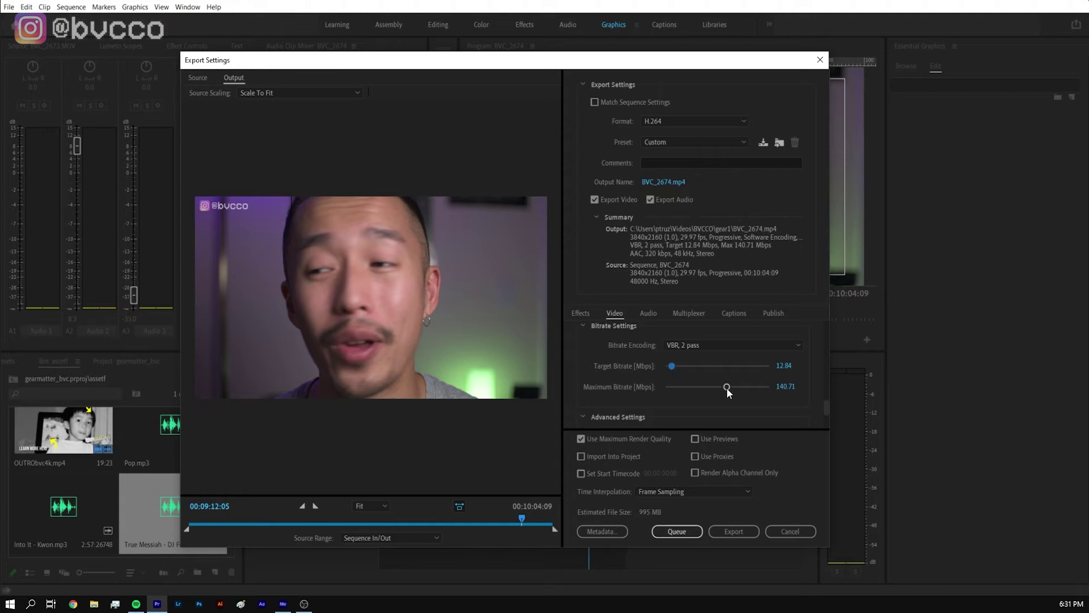
pyautogui.moveTo(727, 388); pyautogui.dragTo(655, 388)
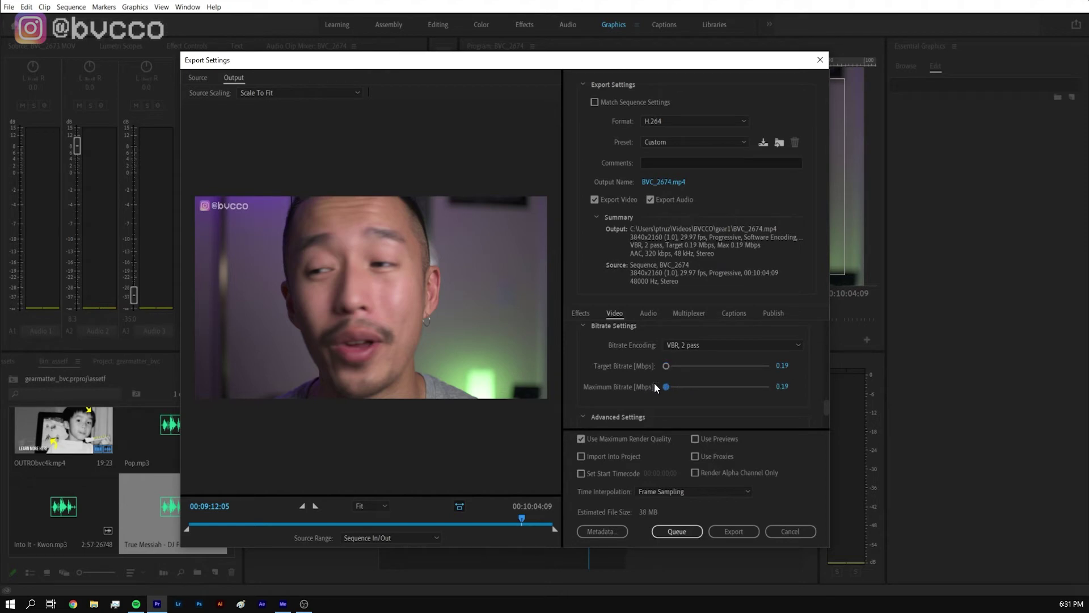
pyautogui.click(780, 344)
pyautogui.click(755, 378)
pyautogui.moveTo(825, 406); pyautogui.dragTo(834, 429)
# - Review the Effects and Audio settings, then raise the target bitrate to 123.73 Mbps
pyautogui.click(580, 312)
pyautogui.click(614, 312)
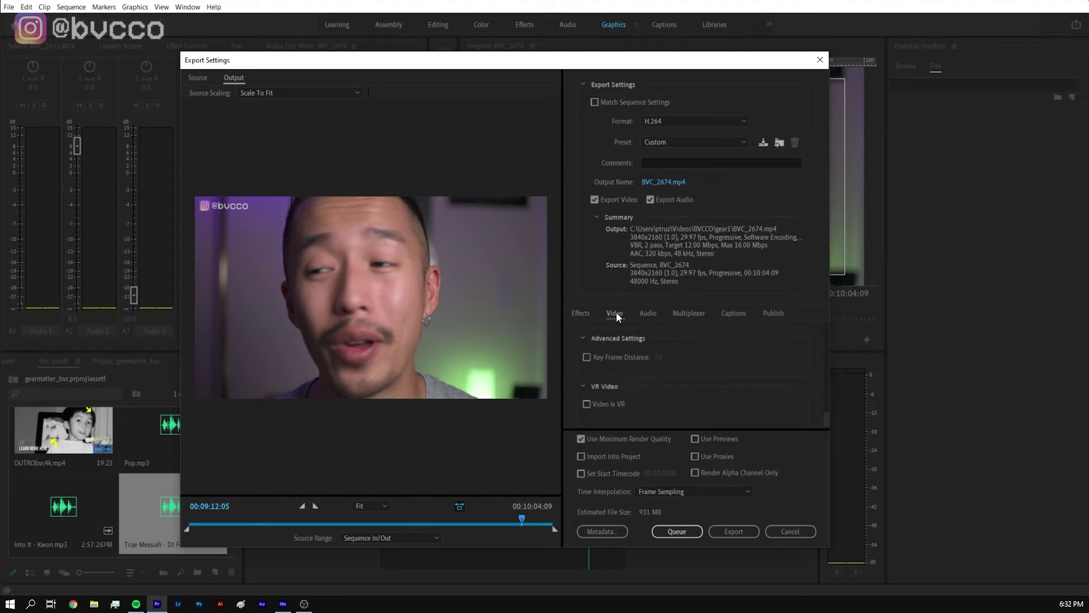
pyautogui.click(647, 313)
pyautogui.moveTo(825, 359)
pyautogui.mouseDown()
pyautogui.moveTo(835, 418)
pyautogui.moveTo(826, 351)
pyautogui.mouseUp()
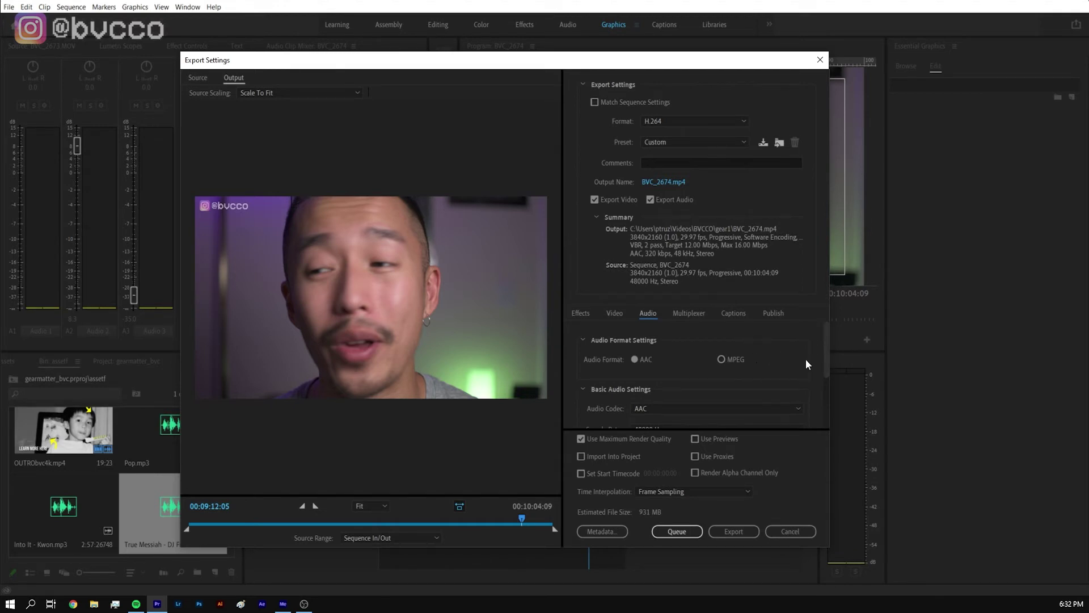
pyautogui.moveTo(828, 356); pyautogui.dragTo(828, 408)
pyautogui.click(616, 314)
pyautogui.moveTo(671, 363); pyautogui.dragTo(719, 362)
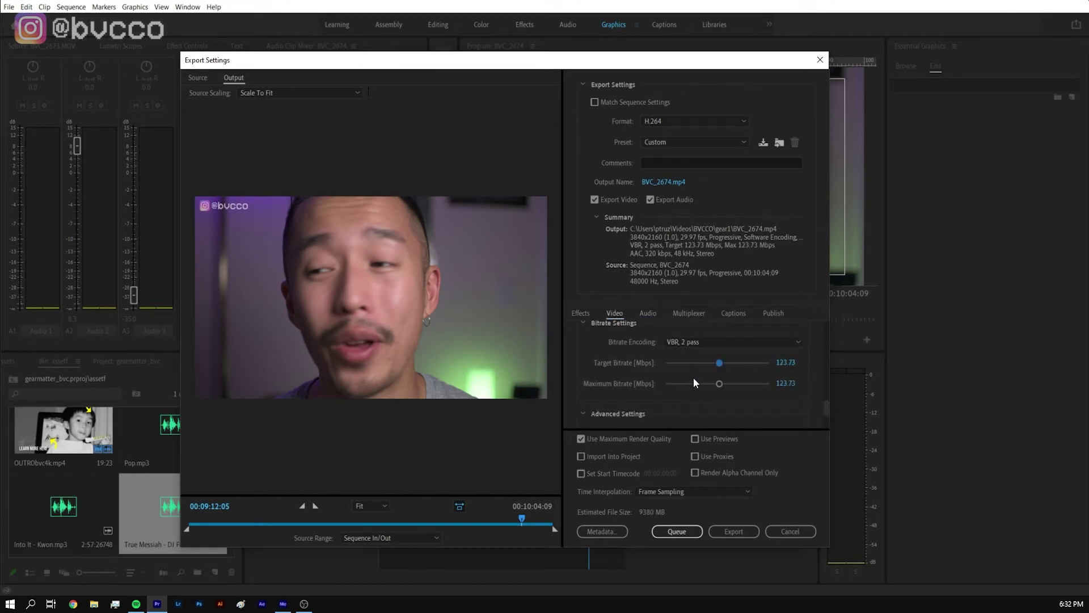
# - Enter a 12 Mbps target and 16 Mbps maximum bitrate directly in the fields
pyautogui.click(785, 363)
pyautogui.write('12')
pyautogui.click(788, 383)
pyautogui.write('16')
pyautogui.press('Return')
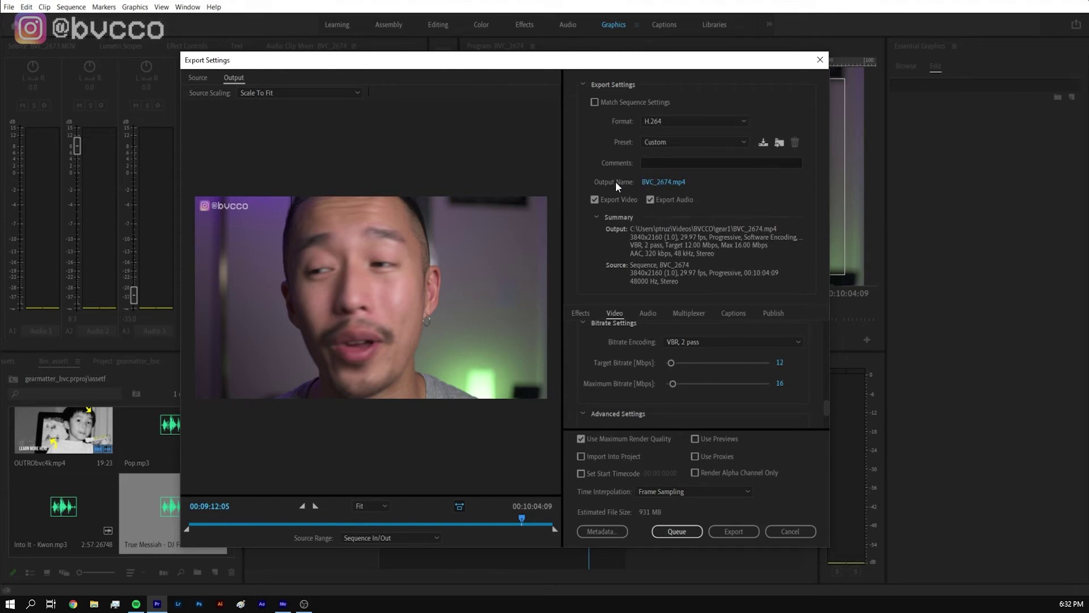
pyautogui.moveTo(825, 406); pyautogui.dragTo(818, 325)
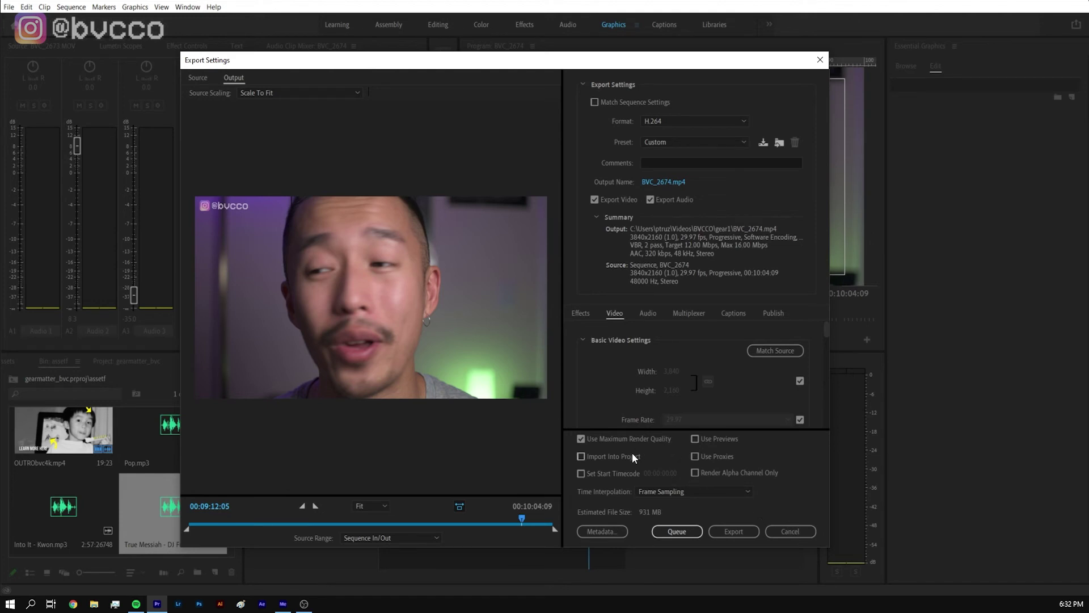
# - Queue the BVC_2674 export in Media Encoder, keeping the Mercury Playback Engine GPU (CUDA) renderer
pyautogui.click(672, 533)
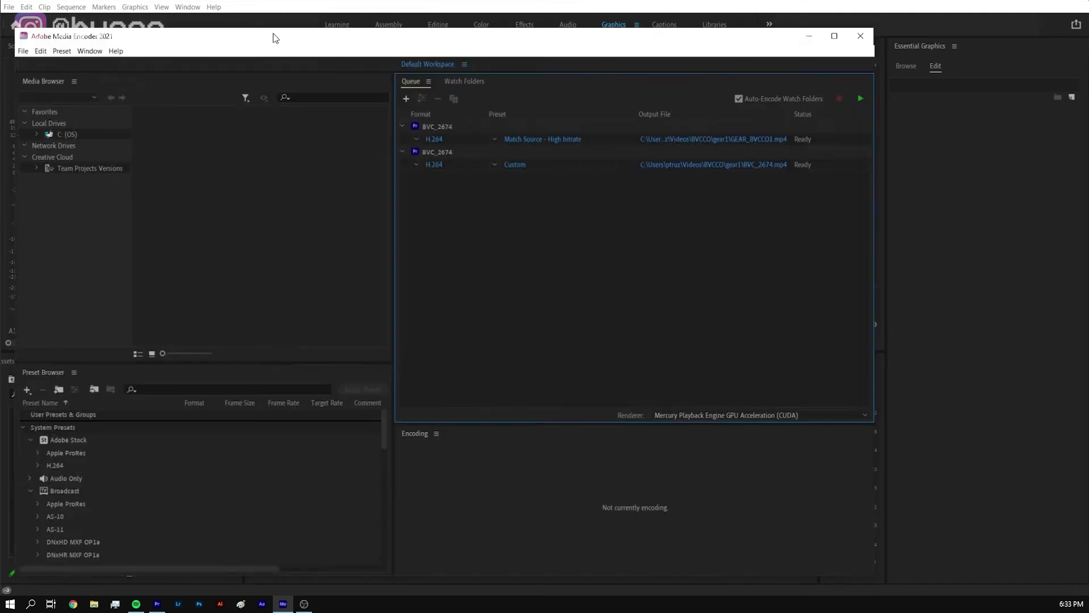
pyautogui.doubleClick(274, 33)
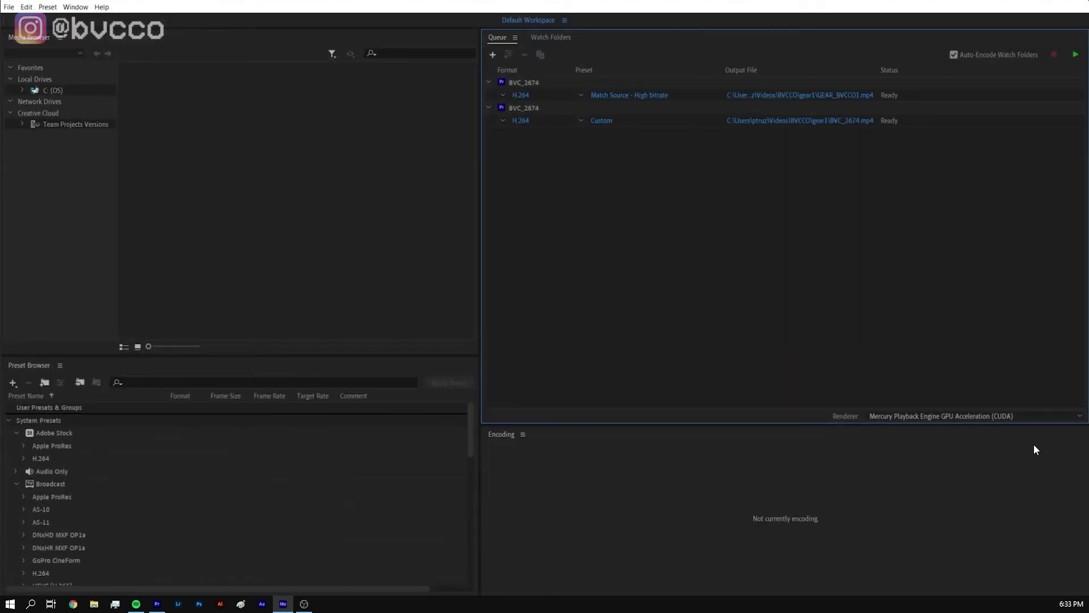
pyautogui.click(901, 416)
pyautogui.click(901, 416)
# - Switch back to Premiere Pro and place the playhead at 00:07:29:29
pyautogui.hotkey('alt', 'Tab')
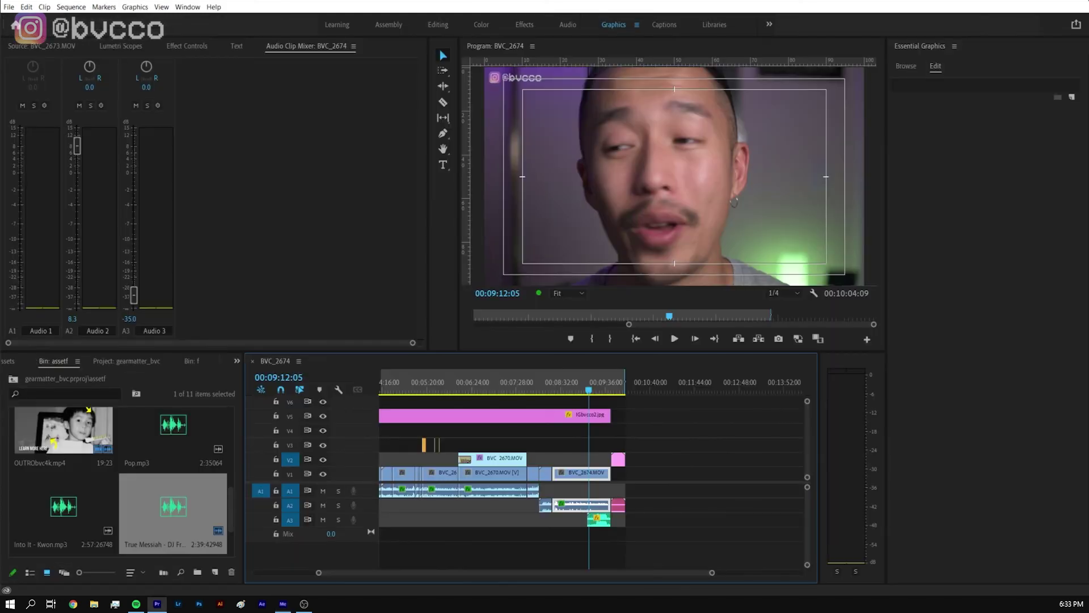
pyautogui.click(510, 339)
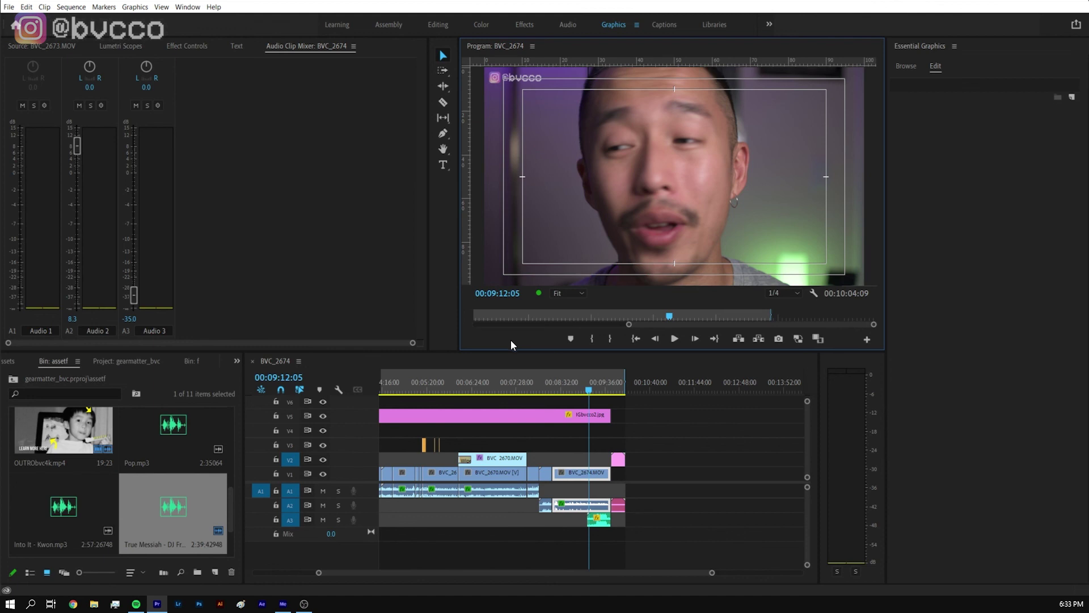
pyautogui.click(517, 379)
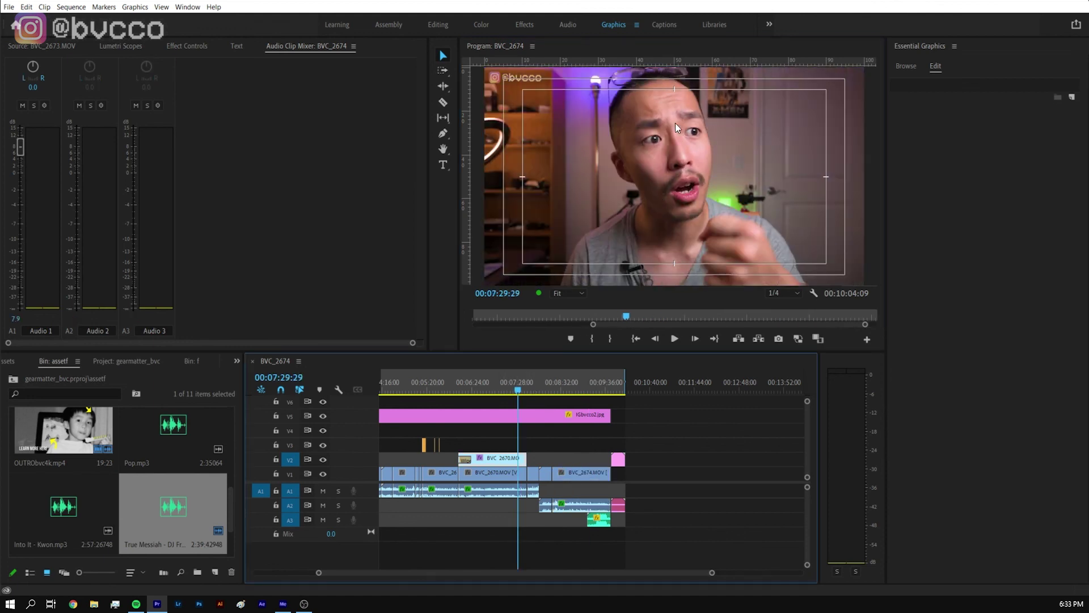